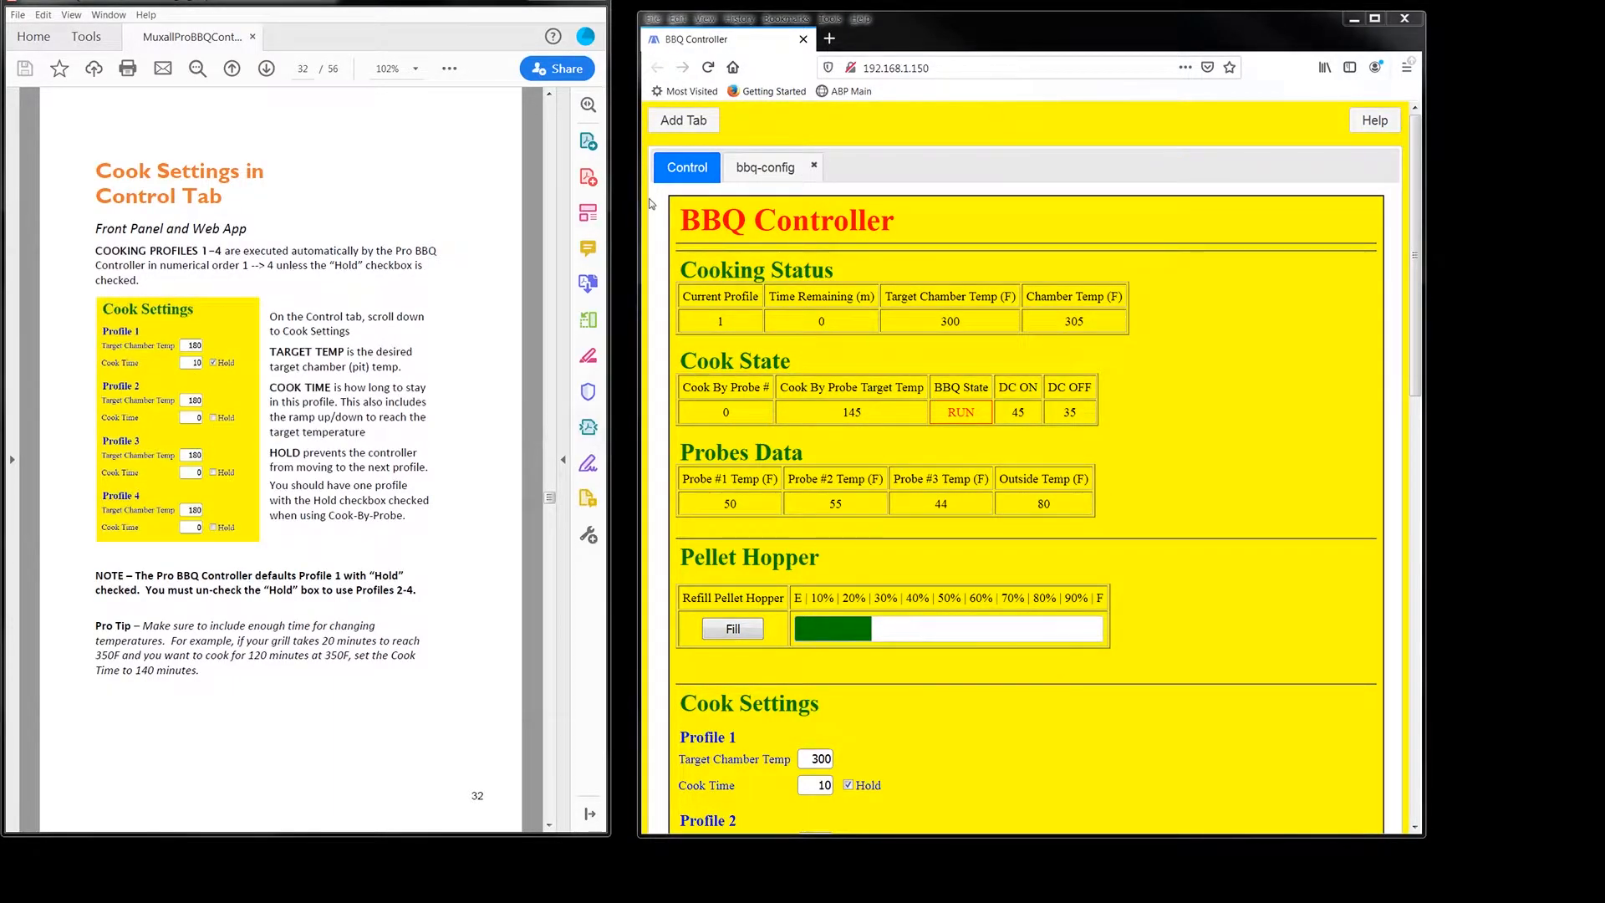
- Examine the cooking status, cook state and probe data, and the four profiles under Cook Settings
click(687, 167)
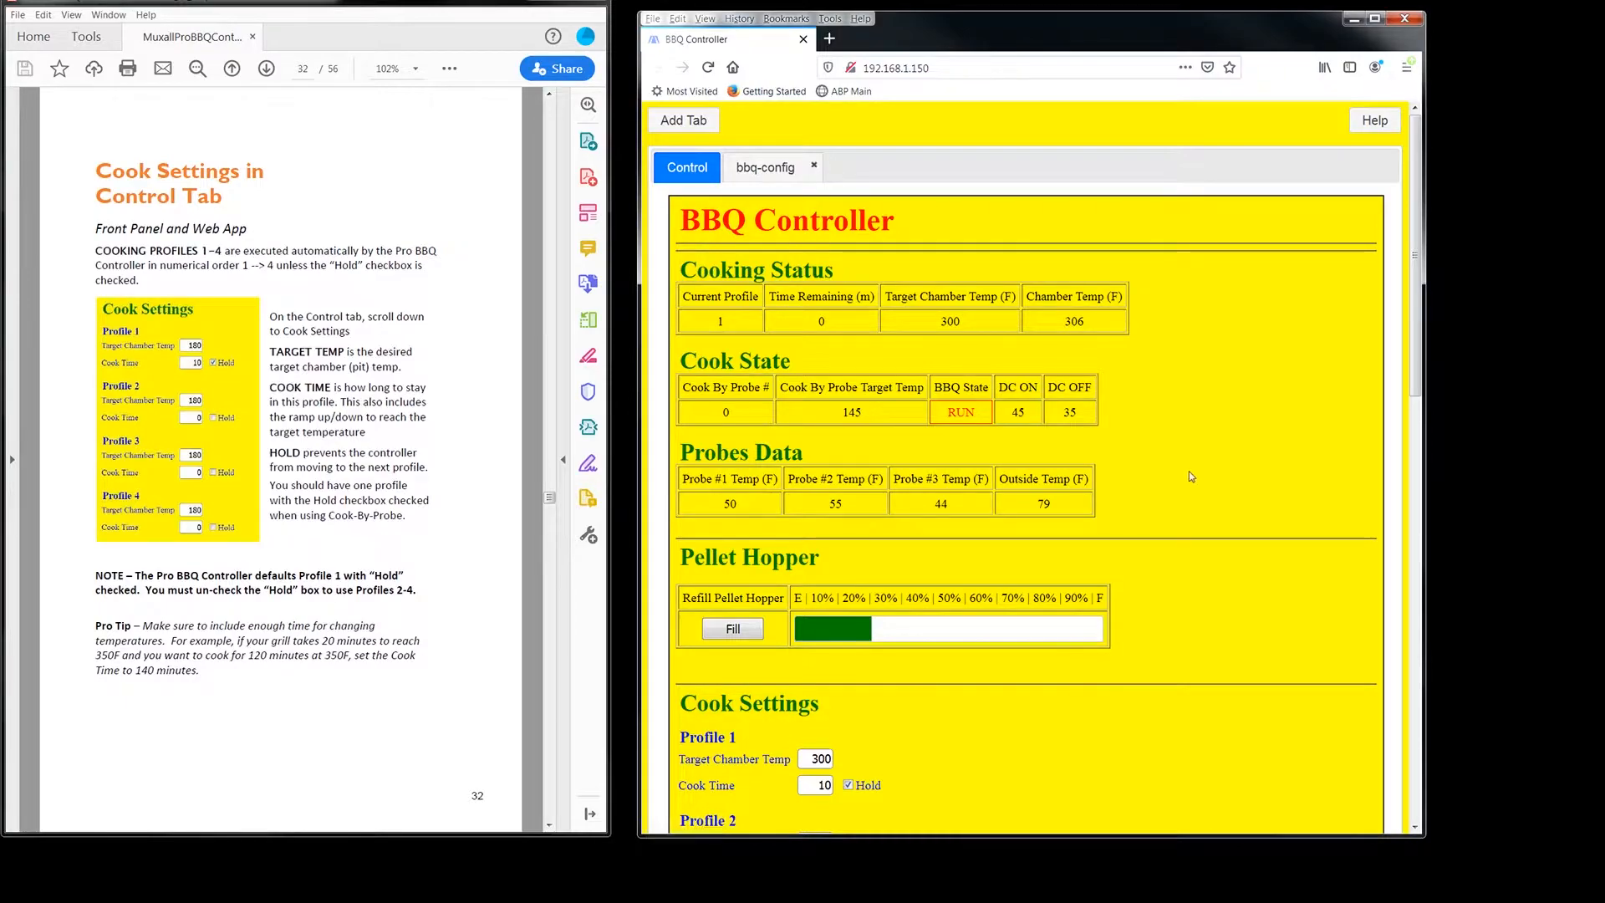
scroll(1201, 477, down, 6)
scroll(1201, 479, up, 1)
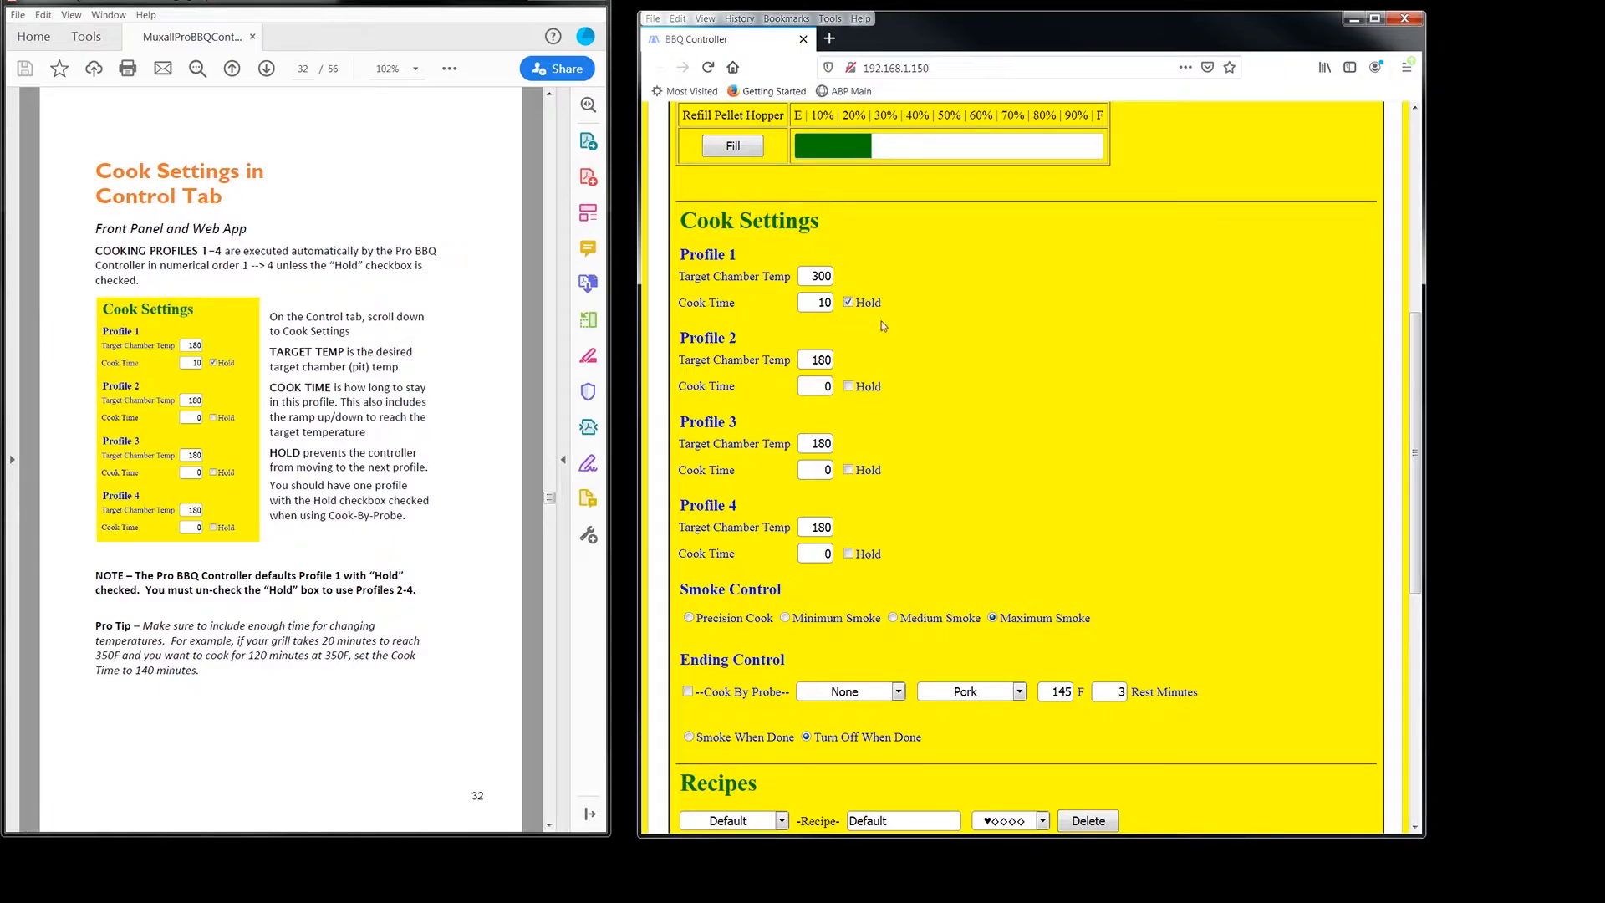
click(353, 602)
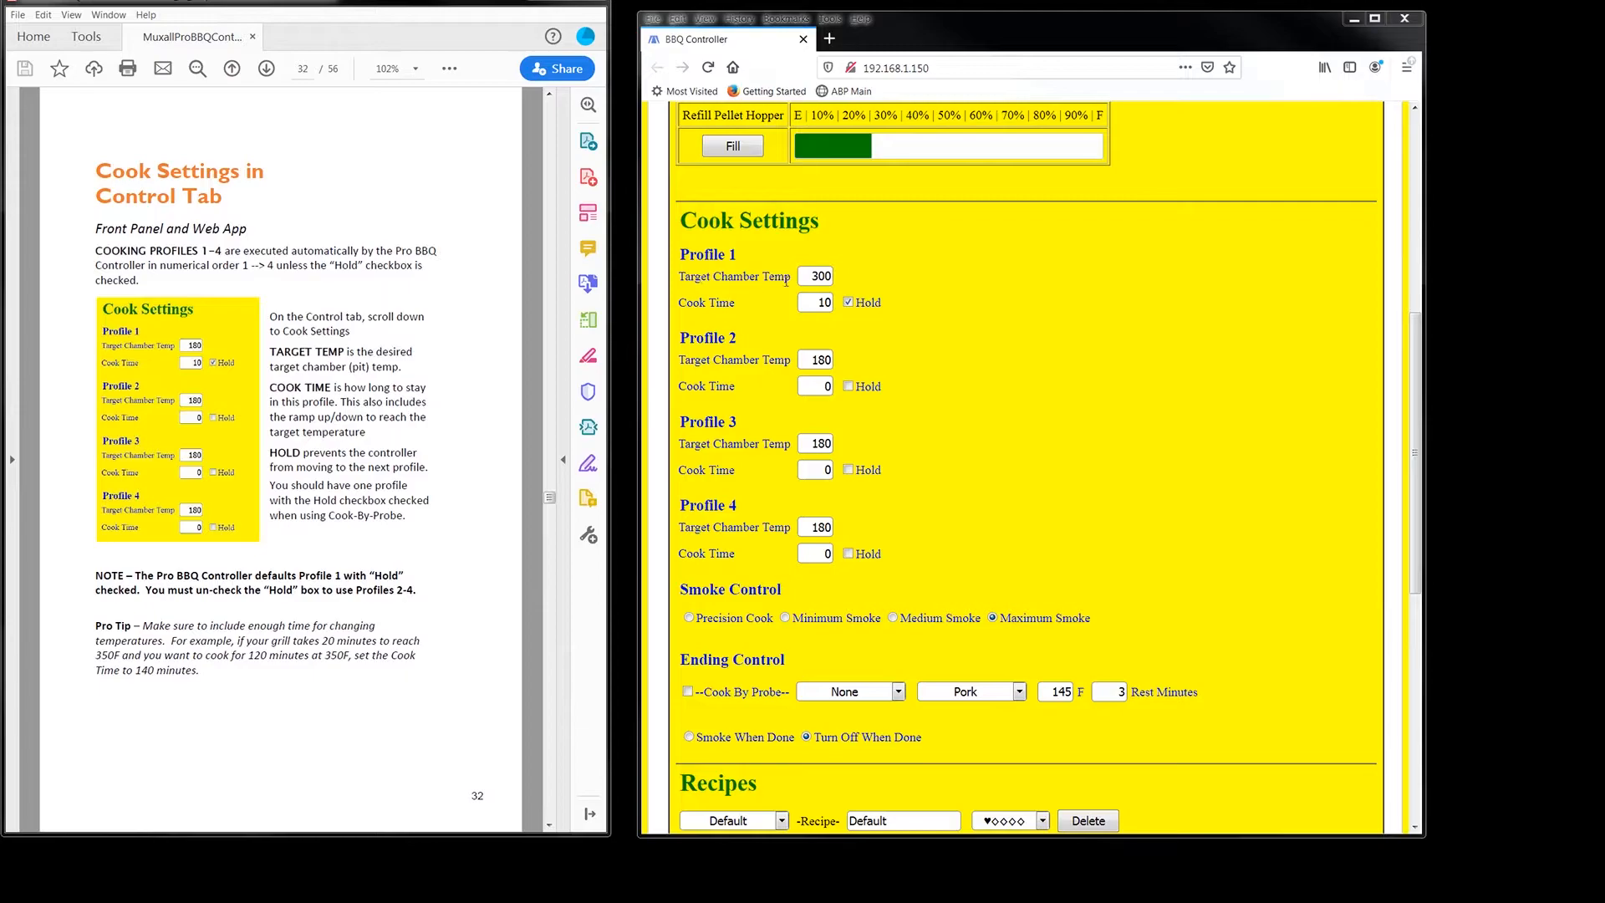
double_click(815, 277)
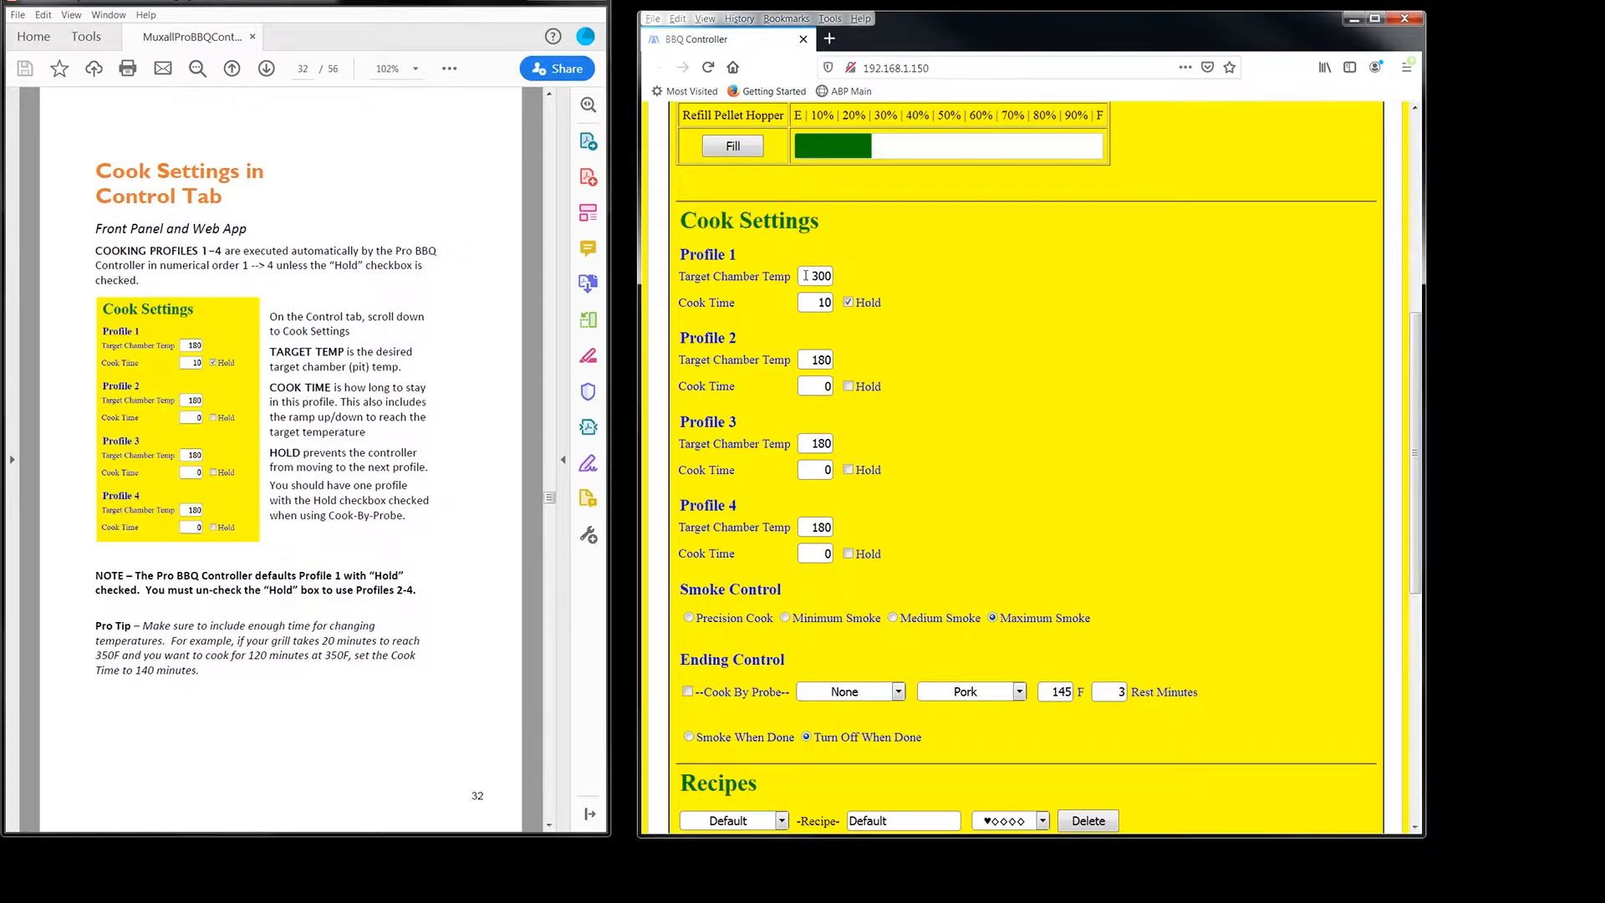
scroll(877, 283, up, 6)
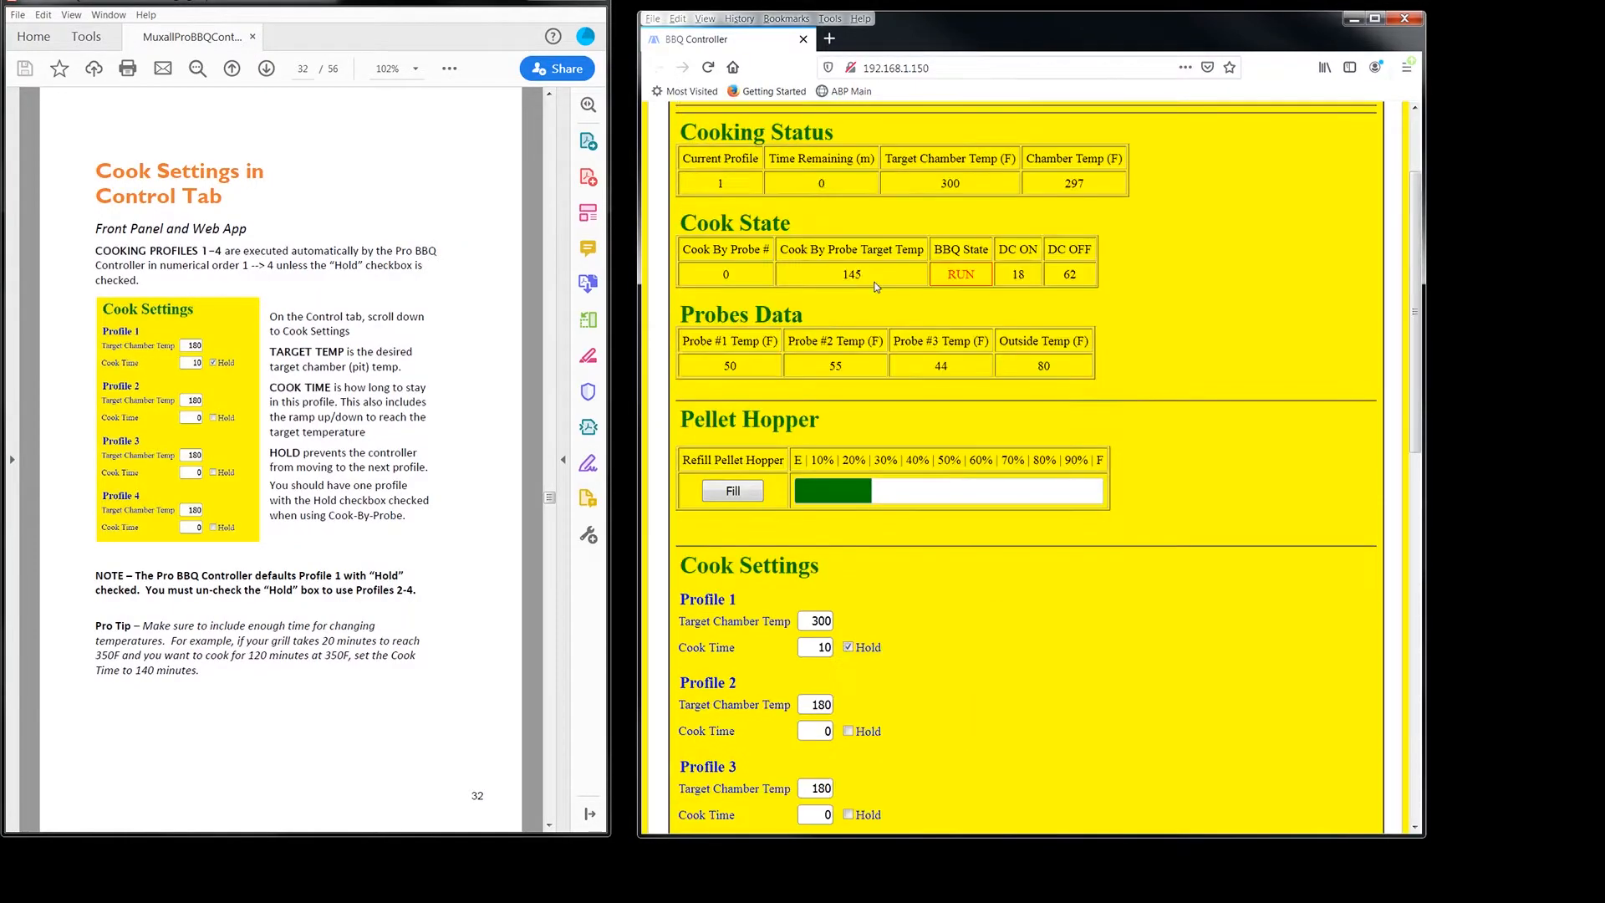
double_click(1055, 296)
scroll(1087, 420, down, 2)
scroll(1087, 420, down, 3)
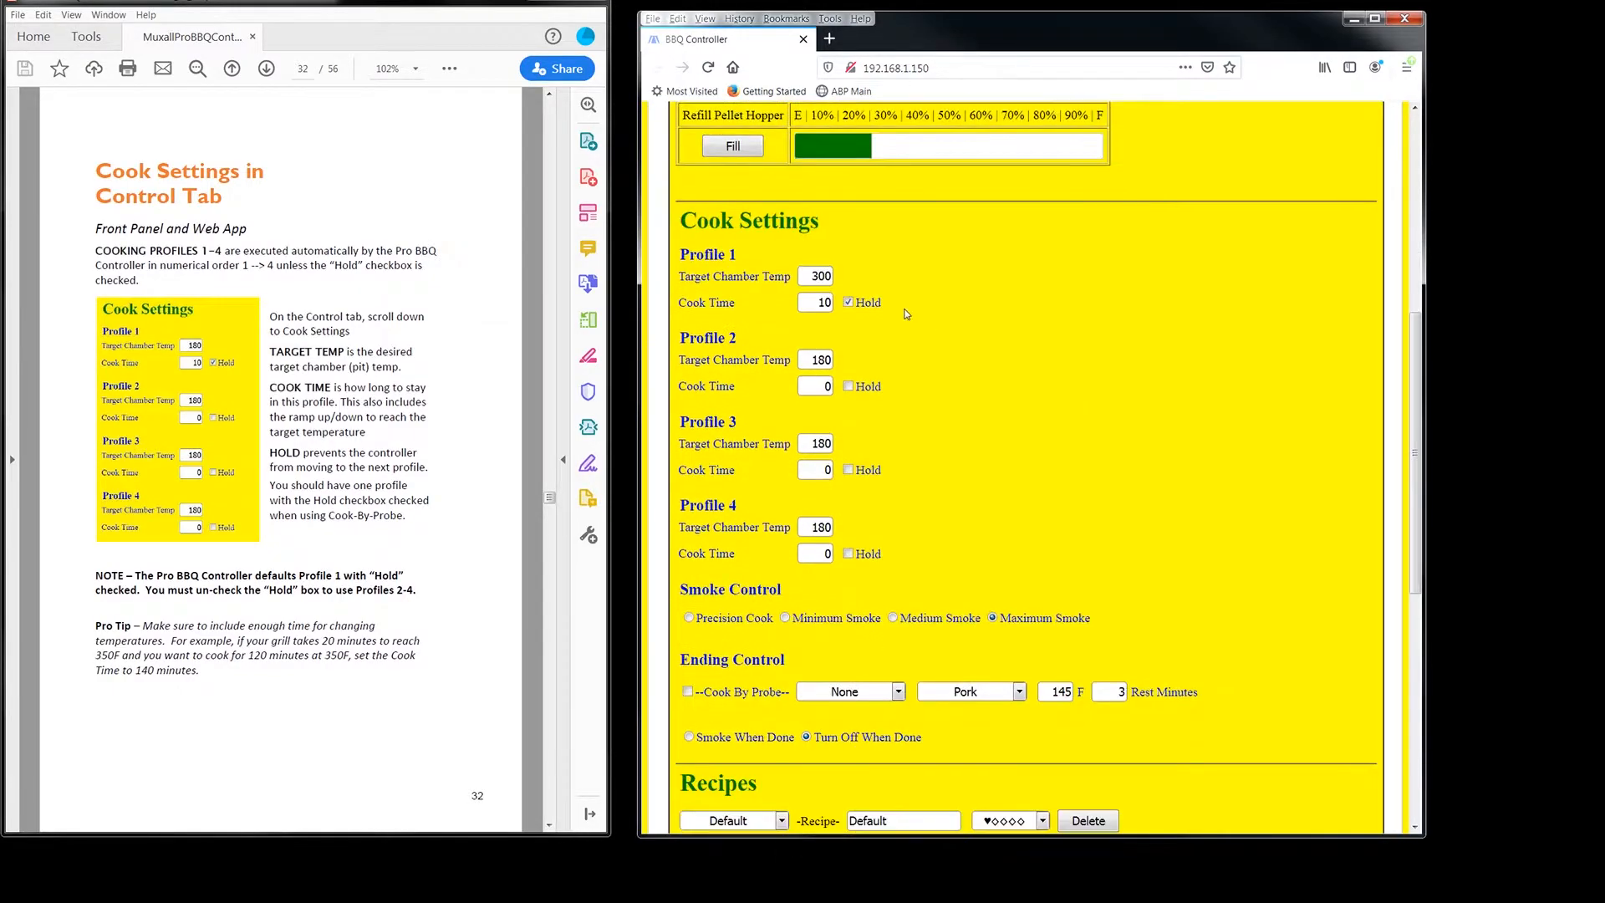
scroll(906, 314, down, 1)
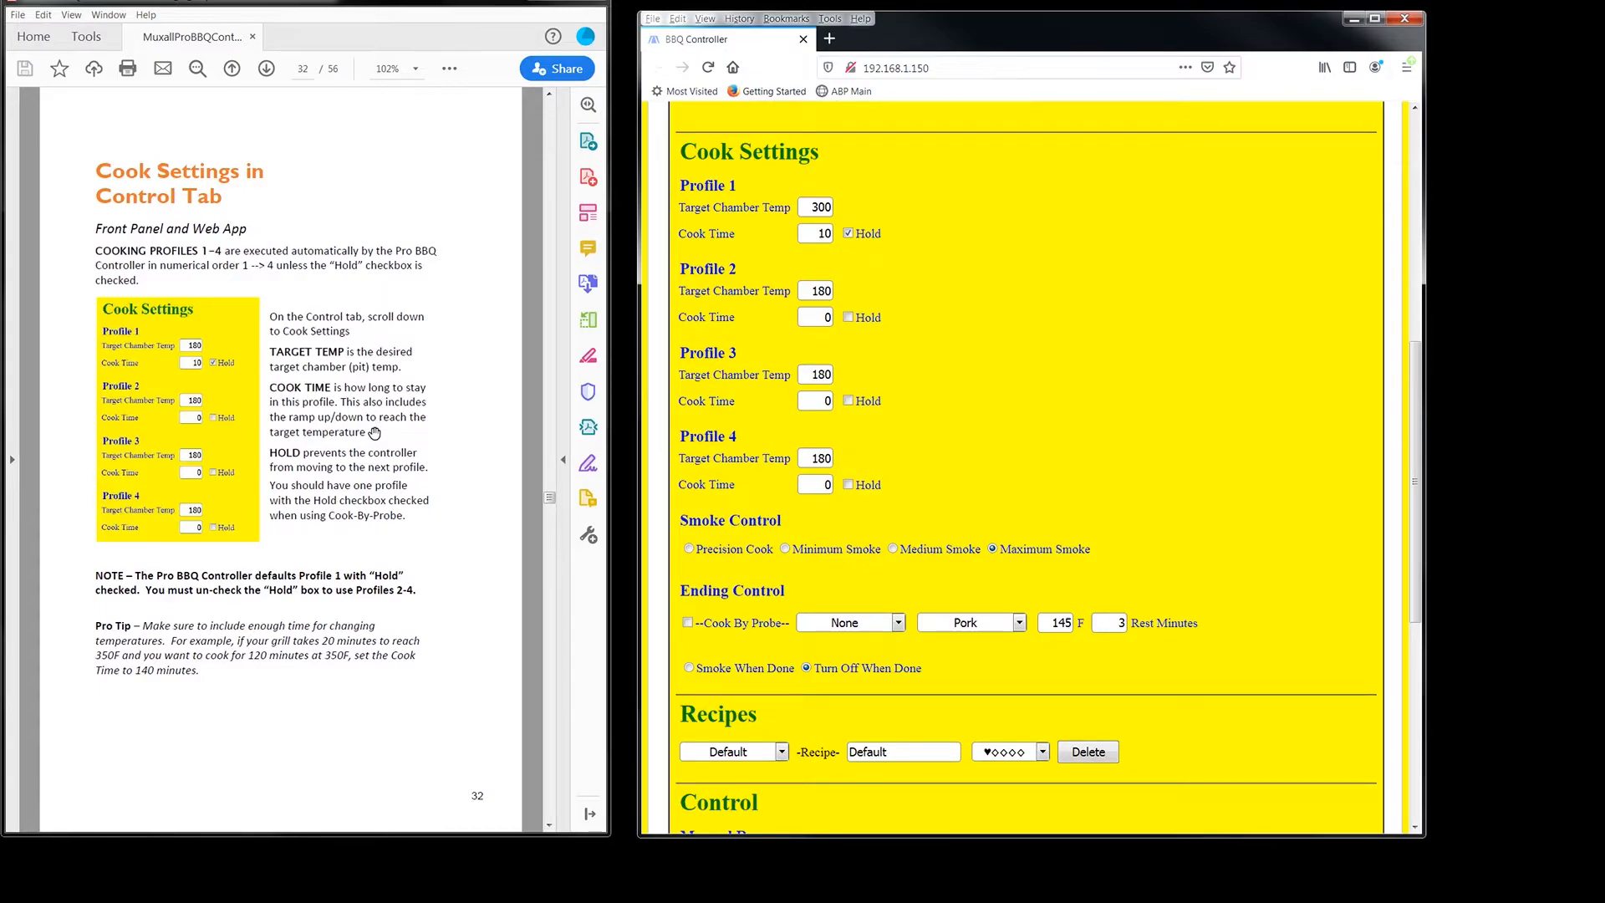
- Set Profile 2 to a target chamber temperature of 250 and a cook time of 40
double_click(809, 290)
text(250)
double_click(837, 318)
text(30)
drag(811, 319, 827, 320)
text(40)
double_click(809, 291)
click(809, 313)
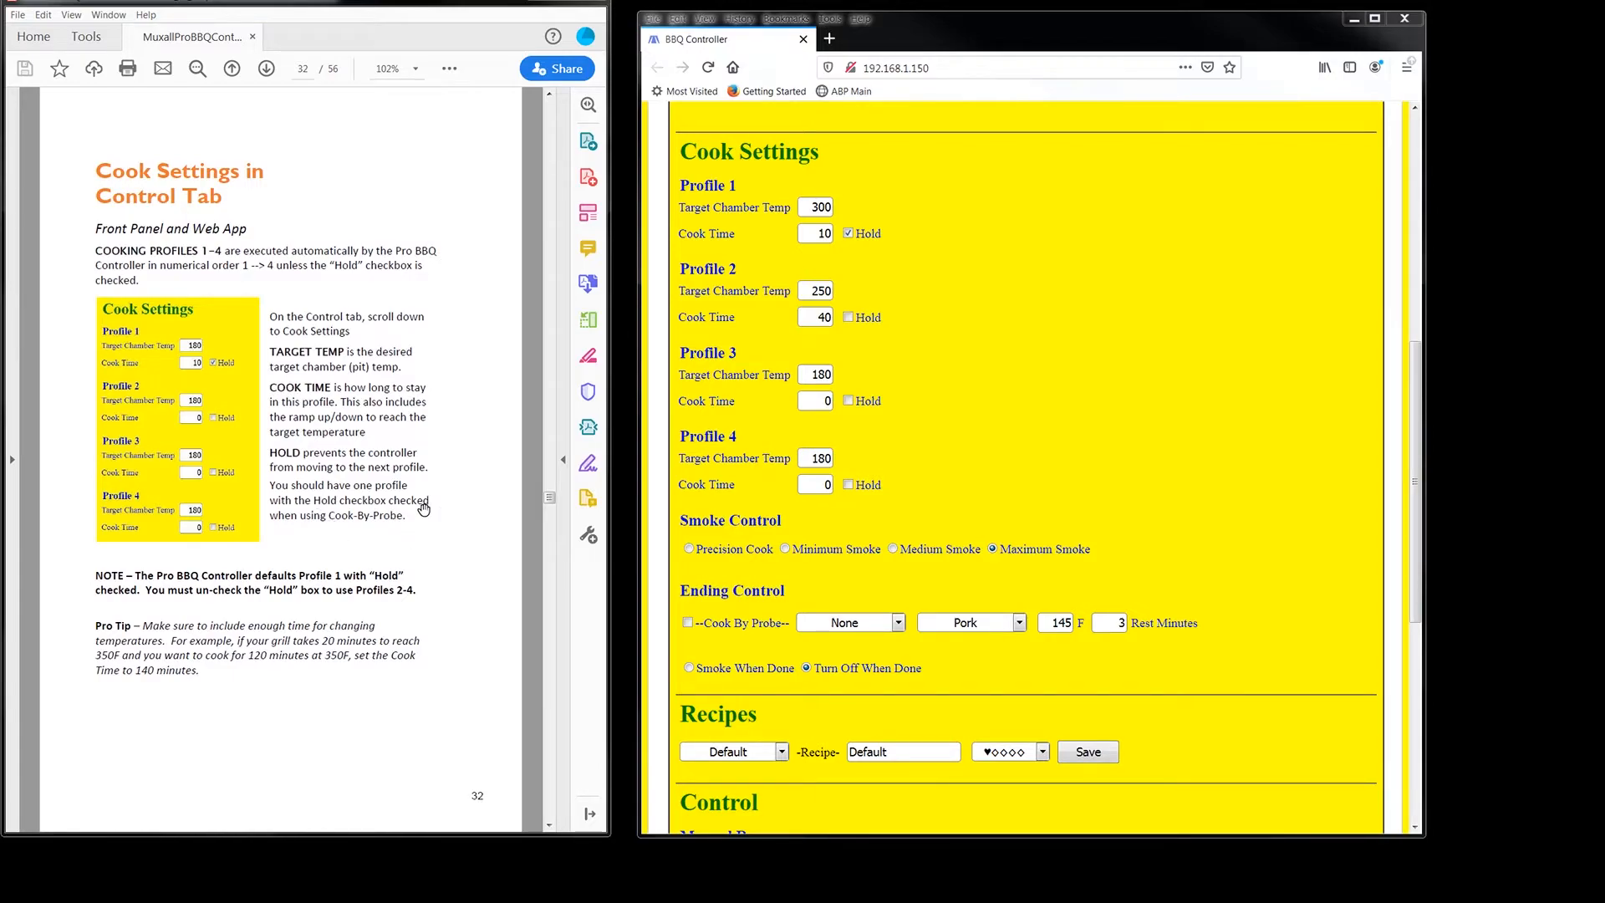
- Clear the Hold option for Profile 1 and enable it for Profile 3
click(930, 418)
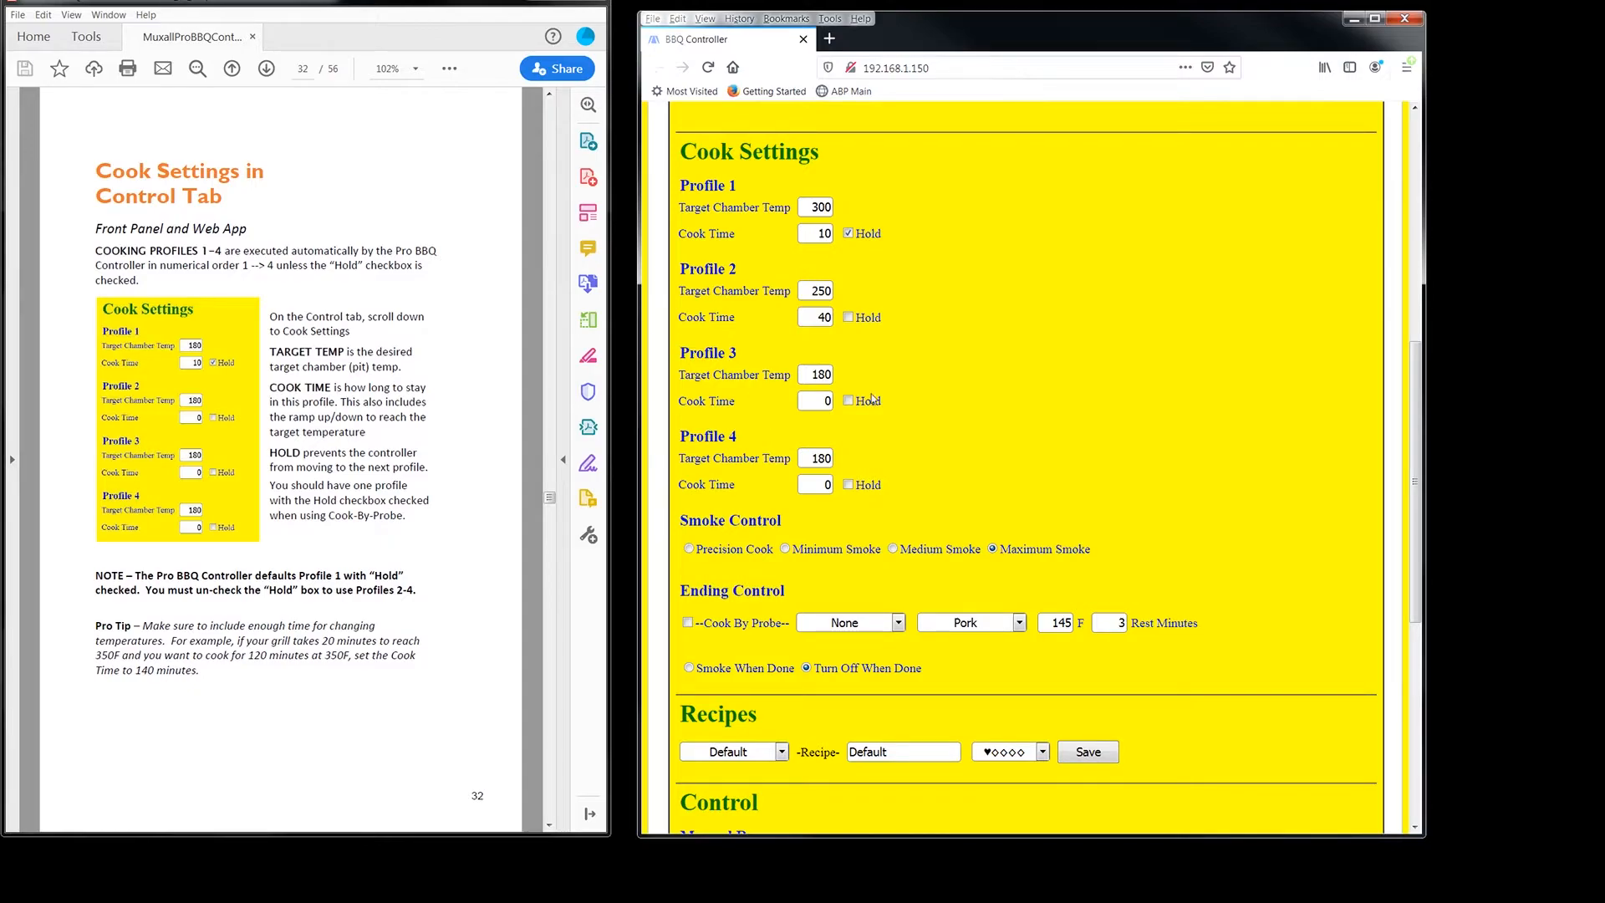
click(848, 234)
click(849, 401)
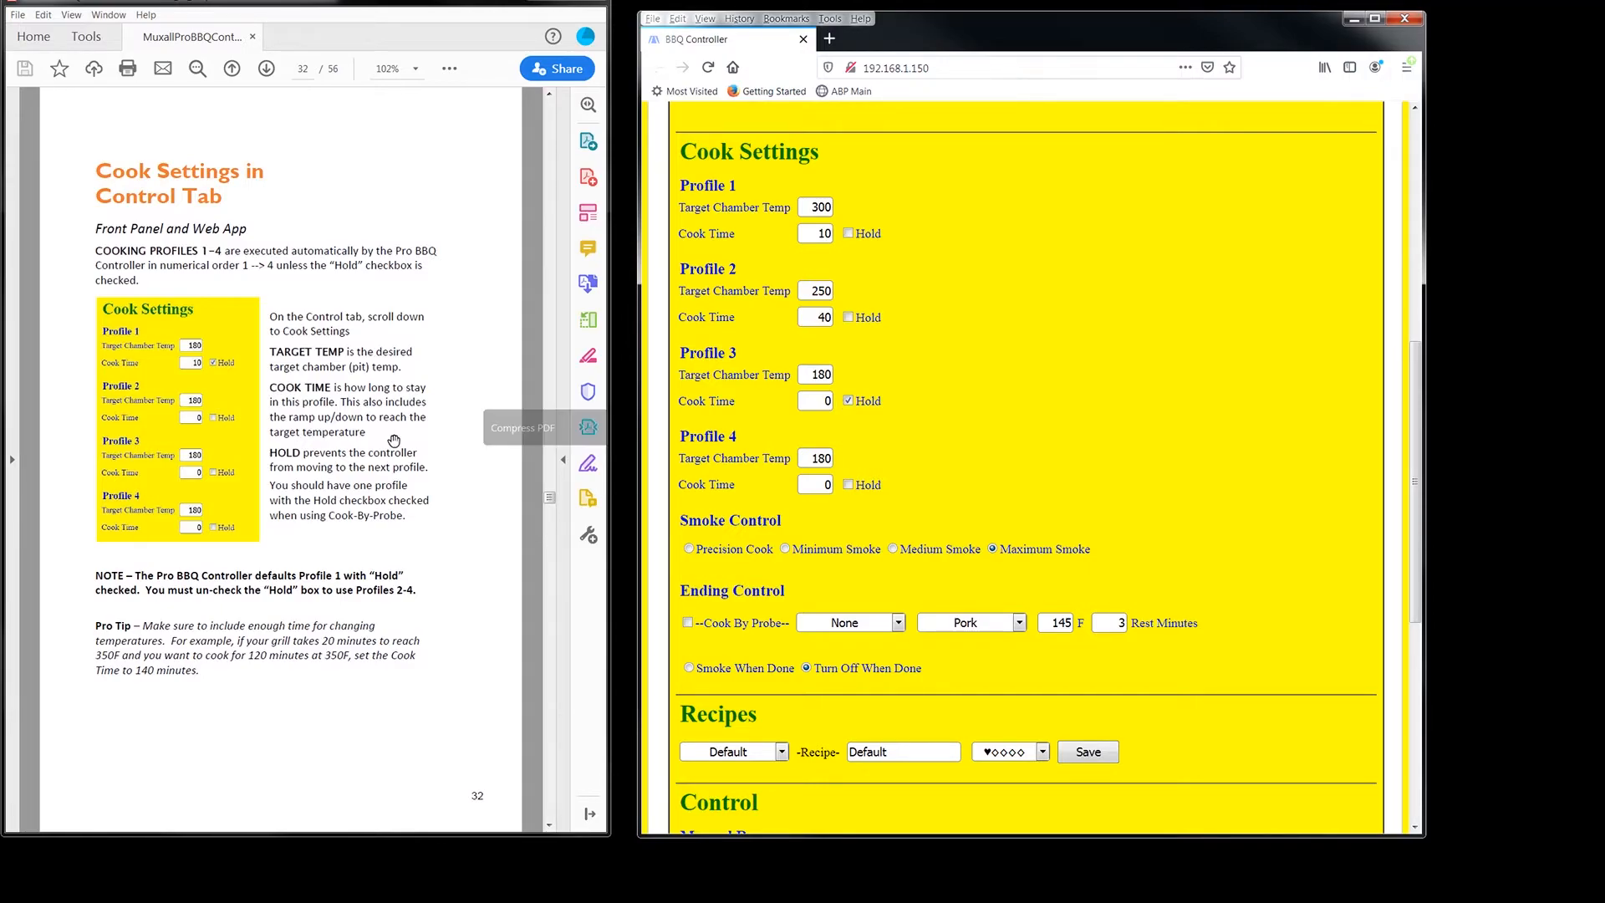
- Enable Cook By Probe under Ending Control and clear the Hold option for Profile 3
click(688, 623)
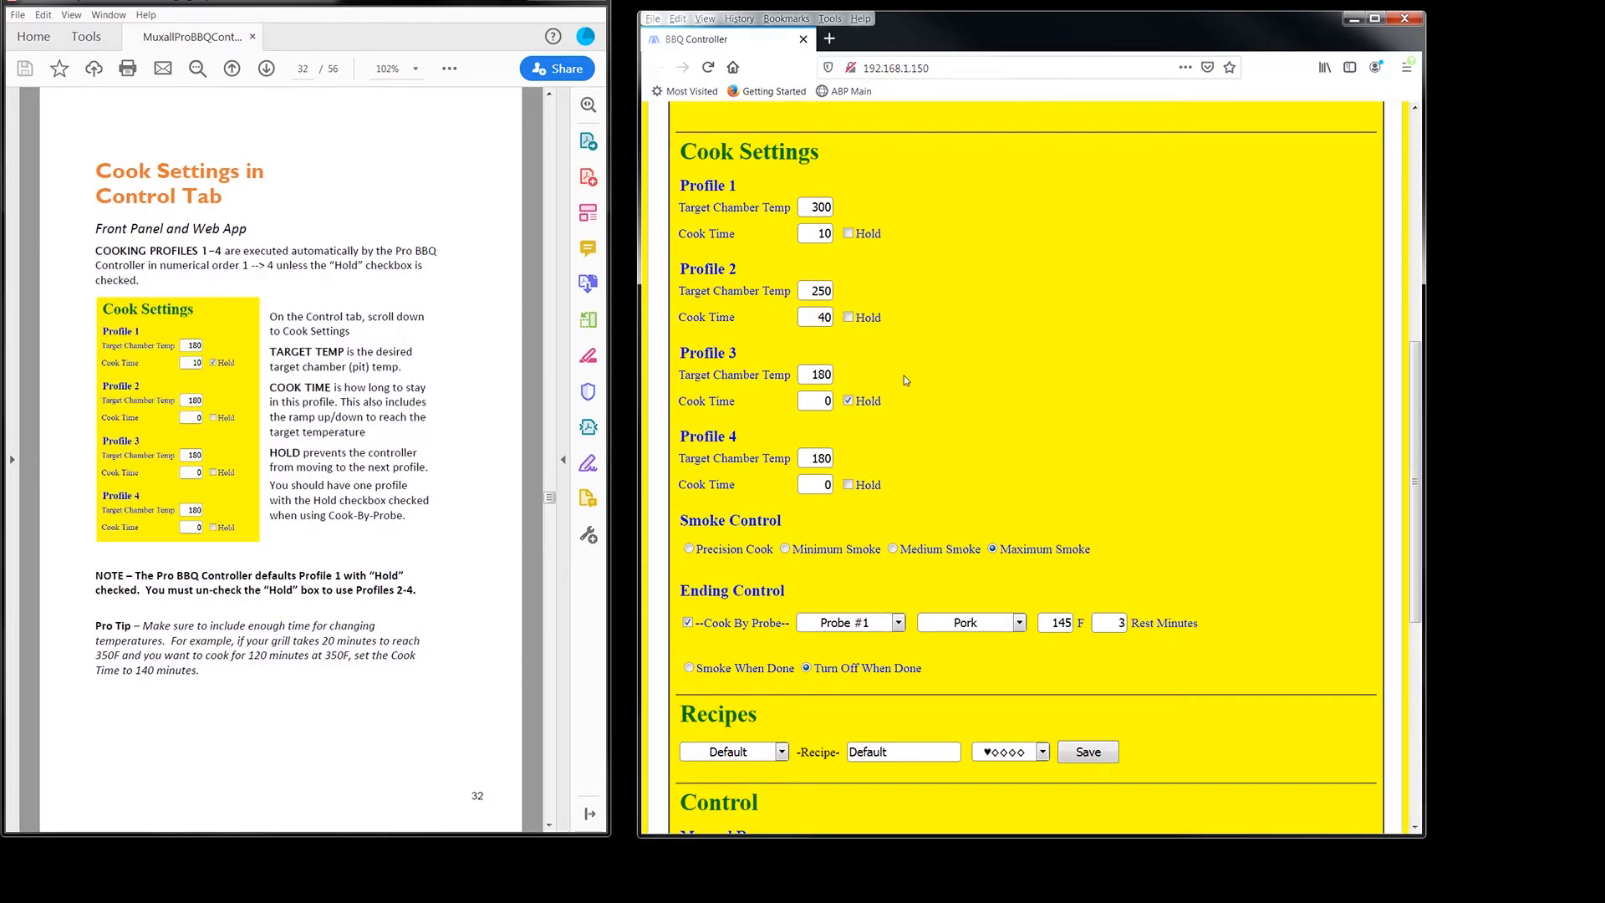
click(849, 403)
double_click(813, 231)
key(Tab)
key(Tab)
key(Tab)
click(877, 284)
click(850, 401)
click(849, 402)
- Set the cook time to 30 for Profile 1 and to 90 for Profile 3
double_click(816, 233)
text(30)
double_click(811, 406)
text(90)
- Disable Cook By Probe under Ending Control and enable Hold for Profile 3
click(688, 623)
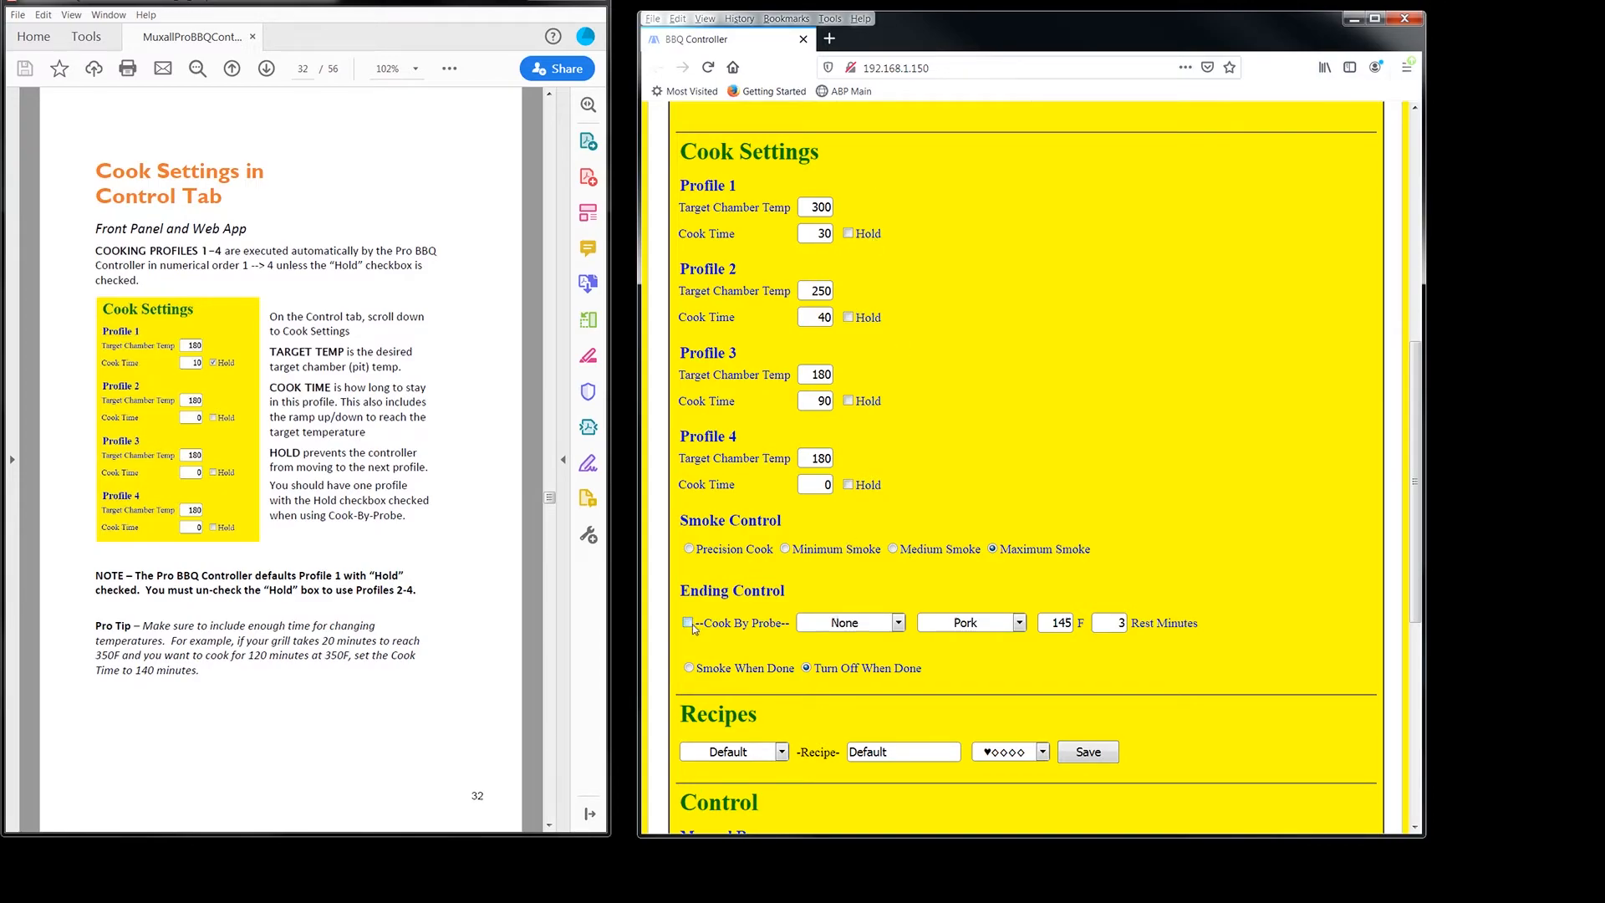
click(848, 400)
click(537, 366)
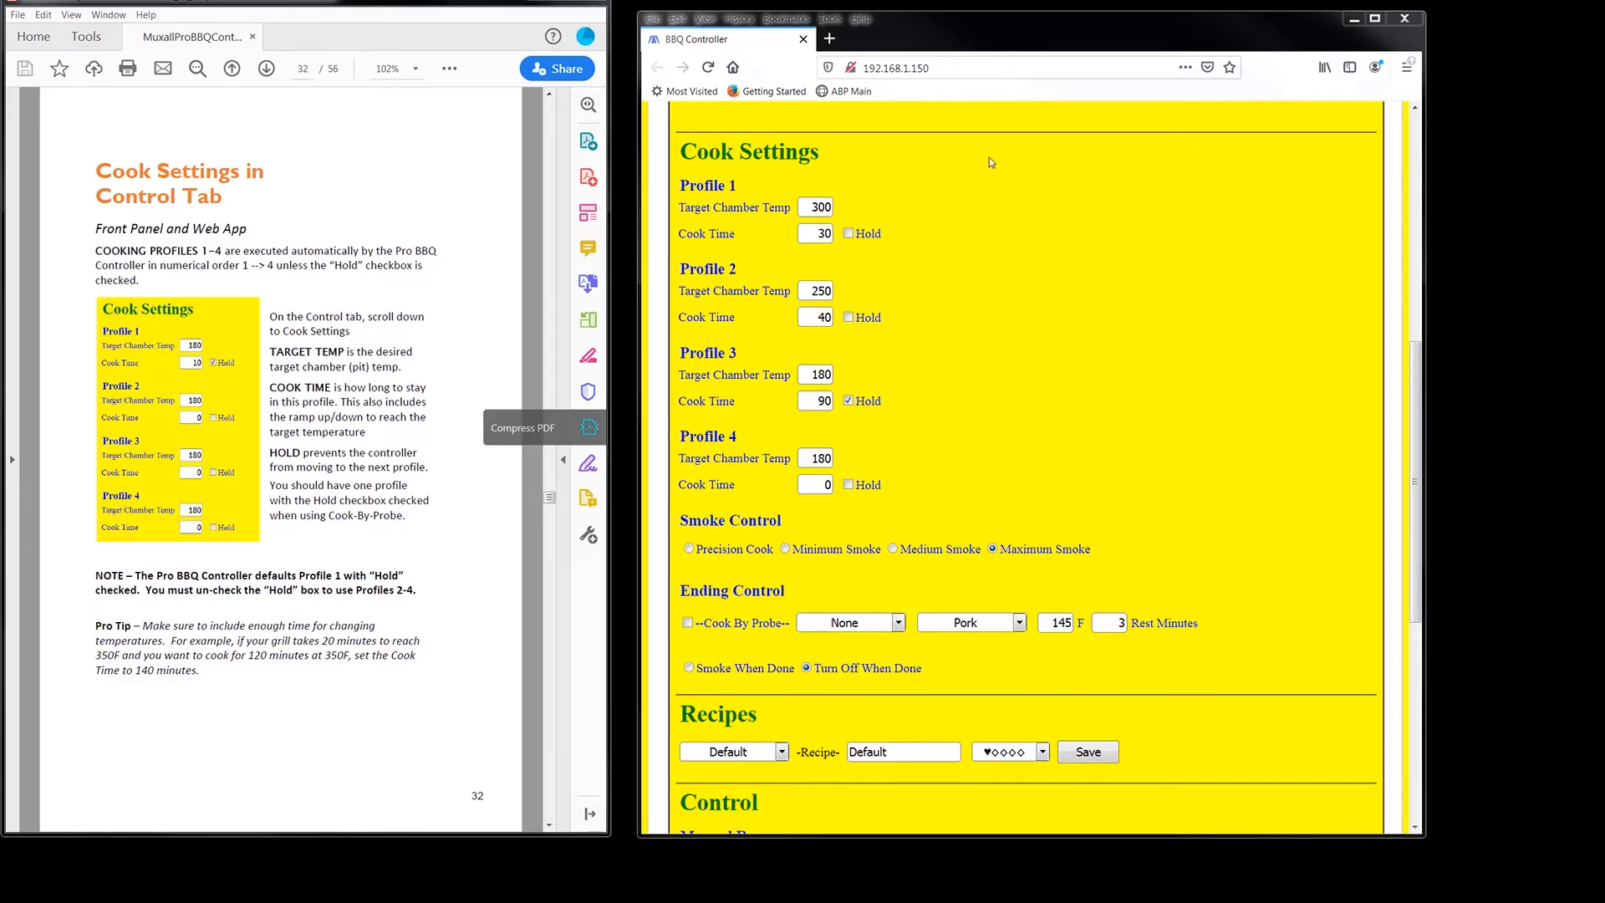
- Put Profile 1 on Hold instead of Profile 3
click(849, 233)
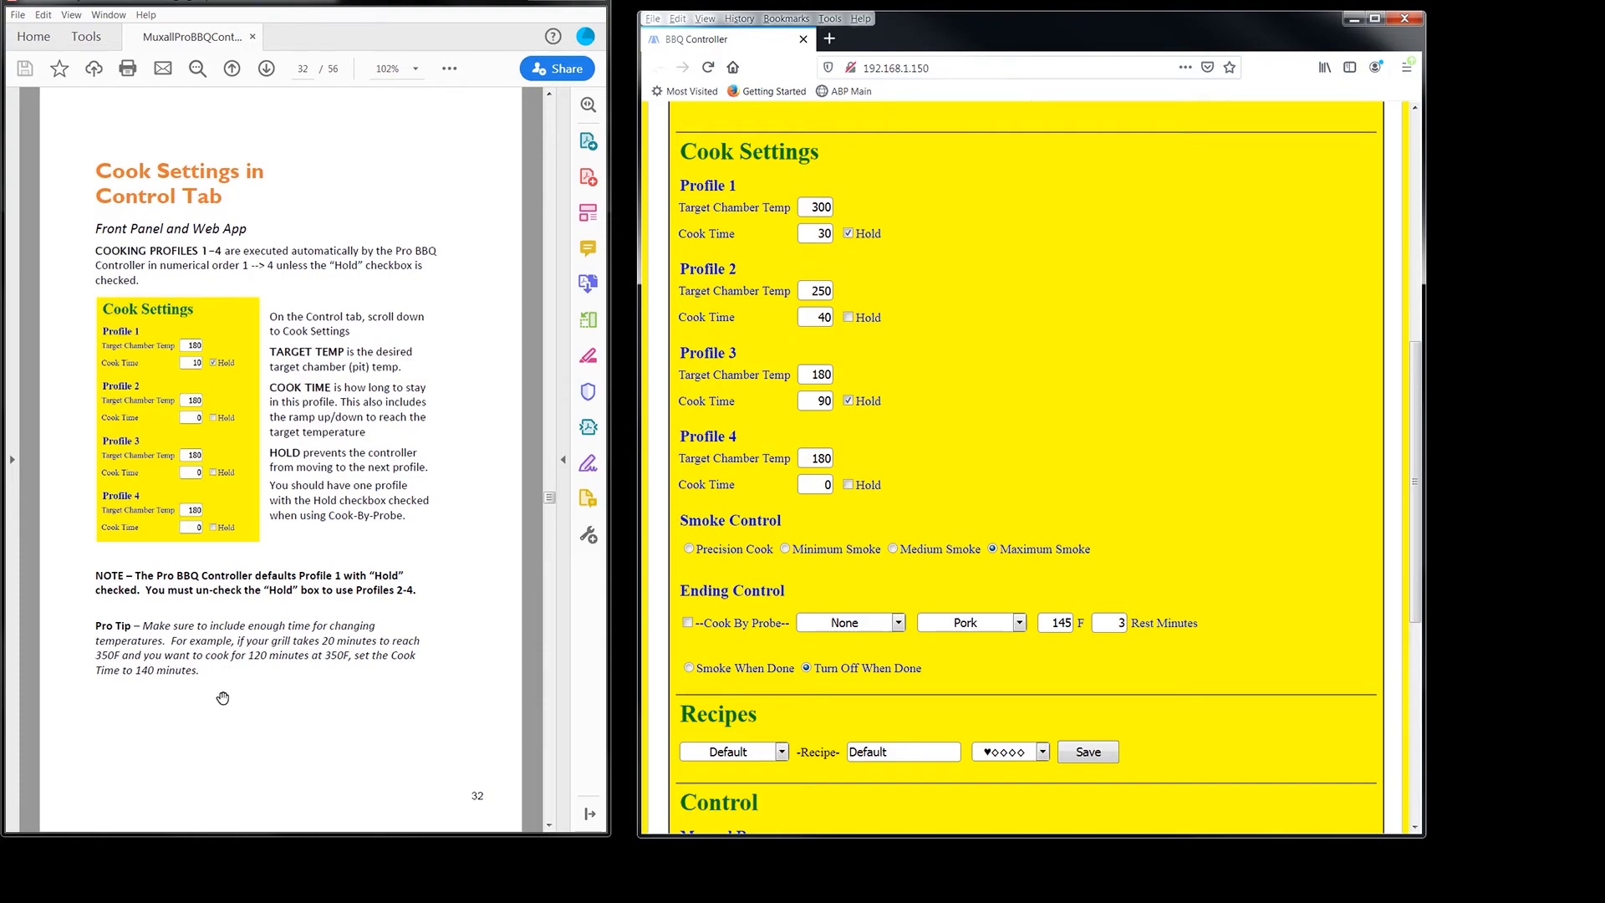
click(267, 659)
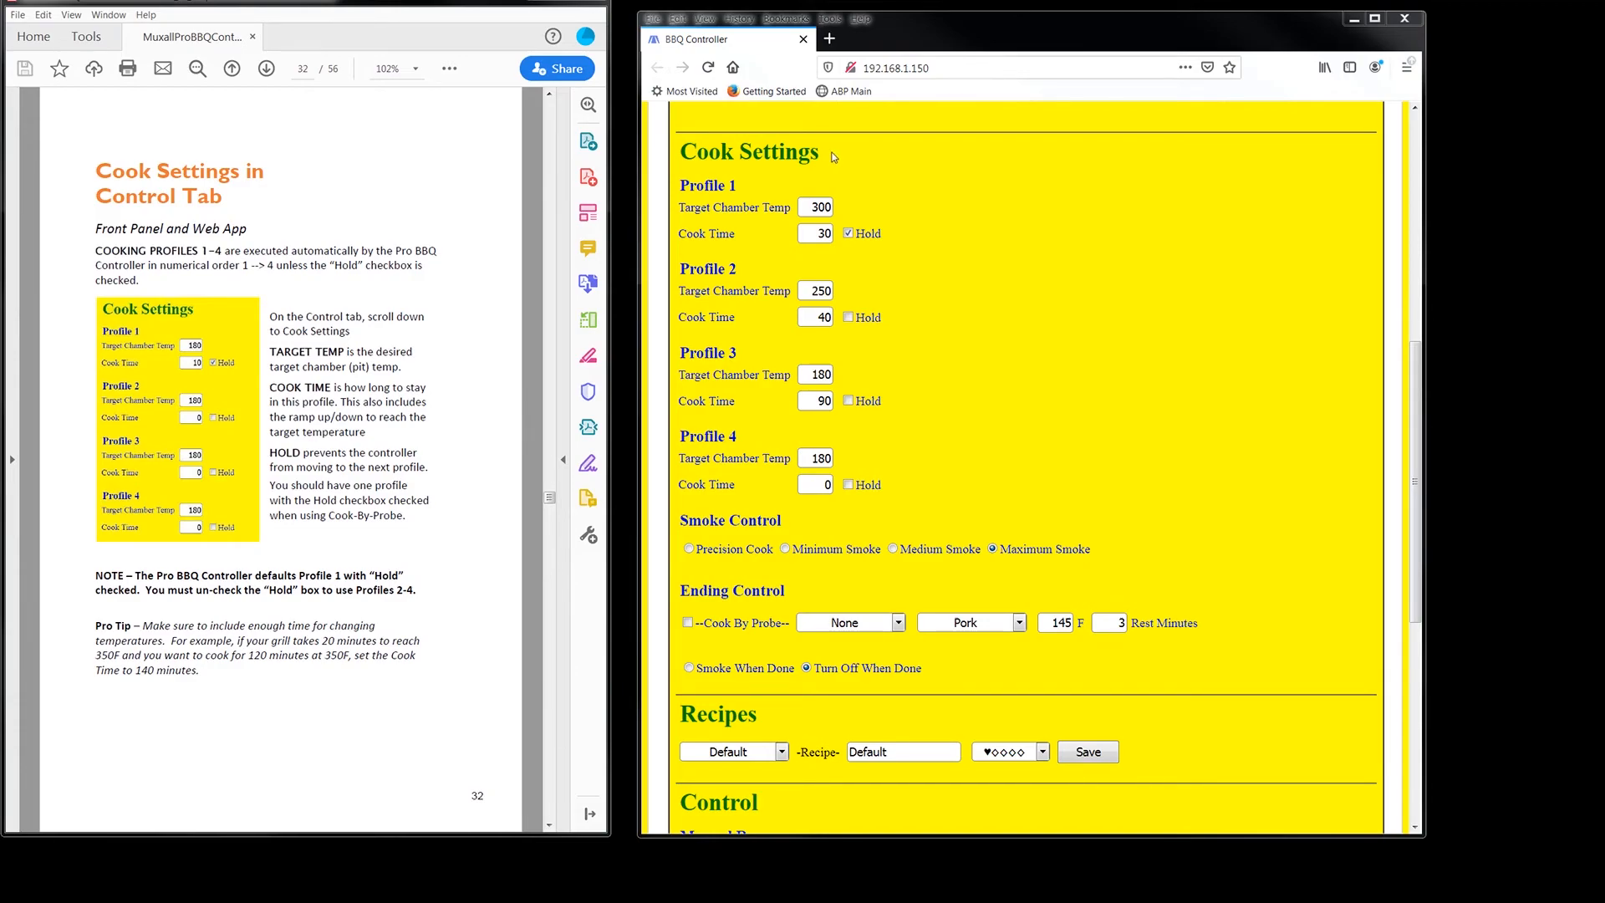
drag(677, 344, 819, 438)
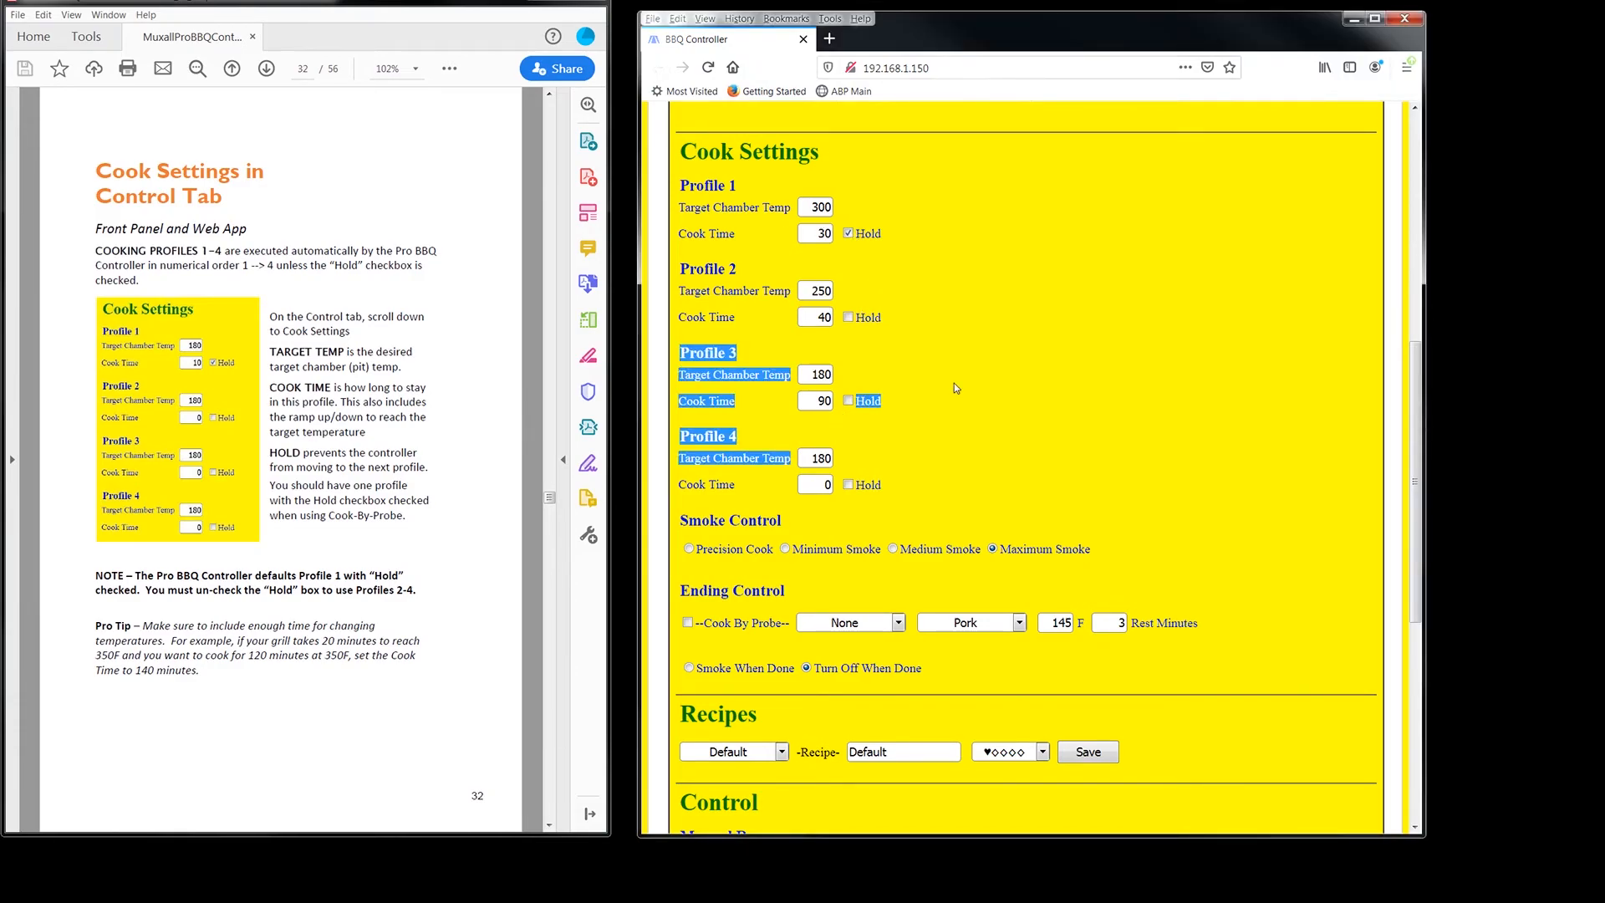
- Enable Hold for Profile 3 again and release it for Profile 1
click(848, 401)
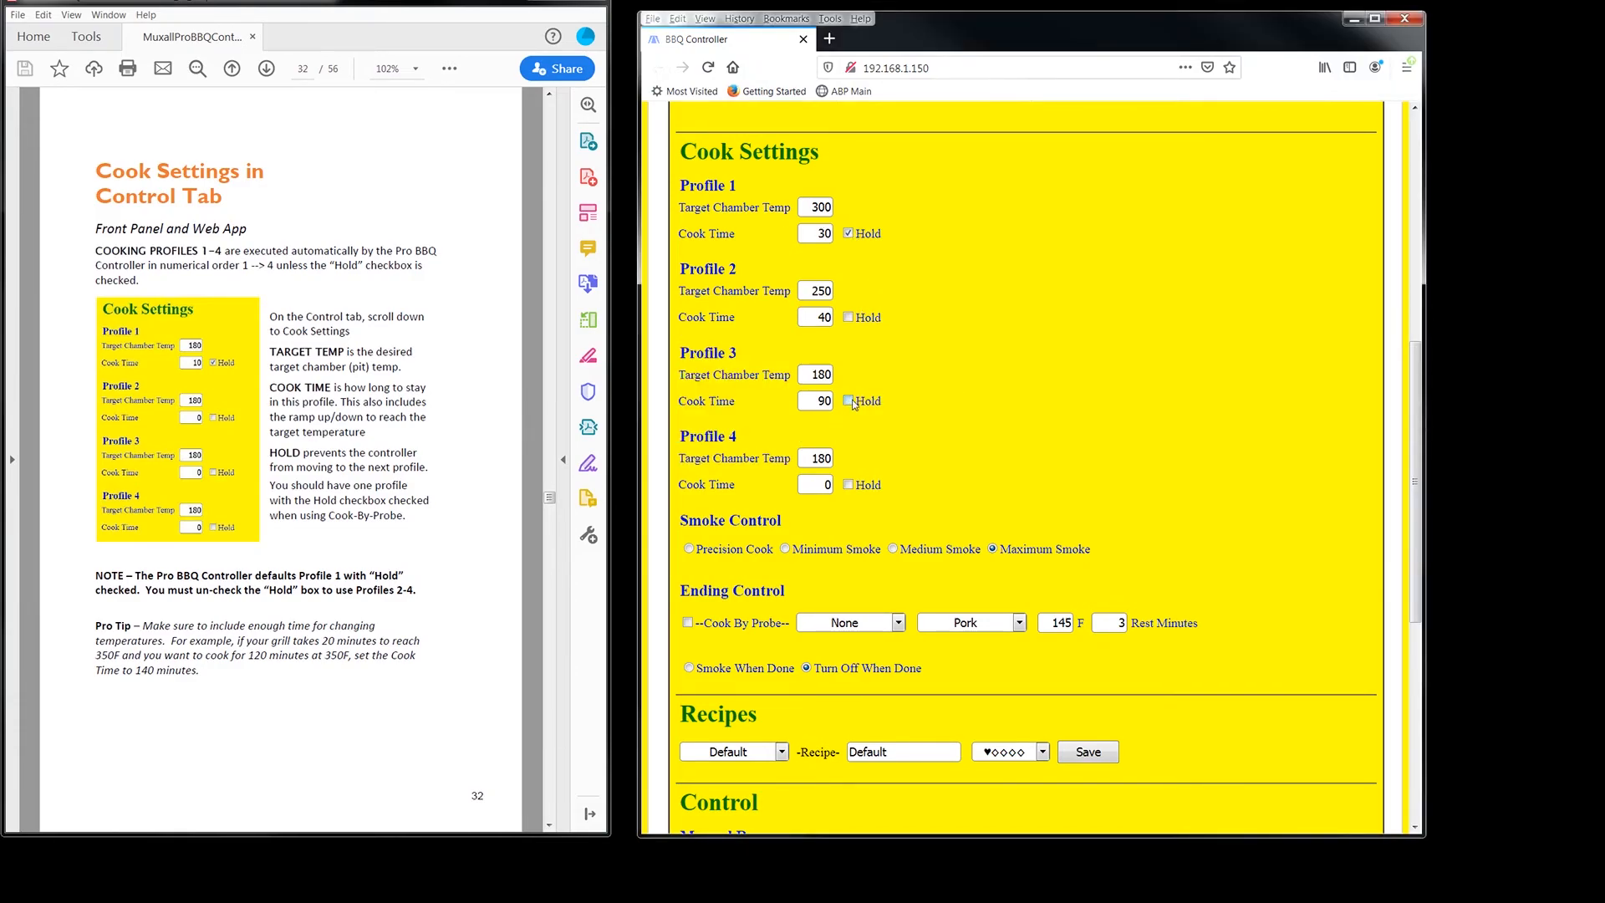
click(846, 238)
double_click(826, 401)
click(883, 380)
- Submit the changed cook settings to the controller and review the saved profiles
scroll(953, 381, down, 5)
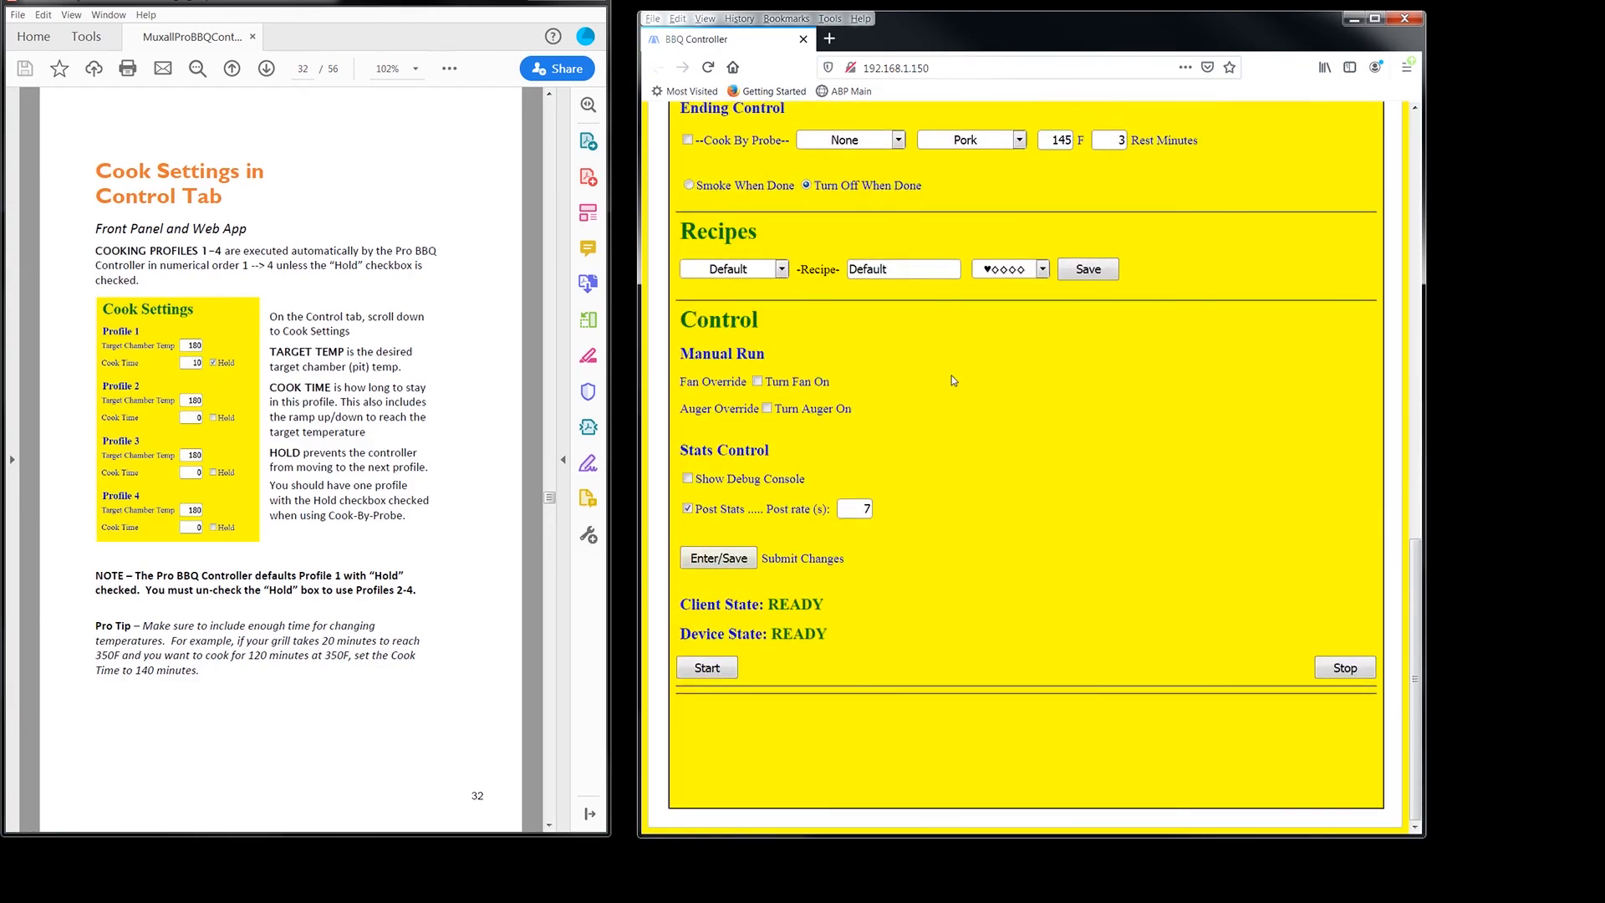
click(721, 559)
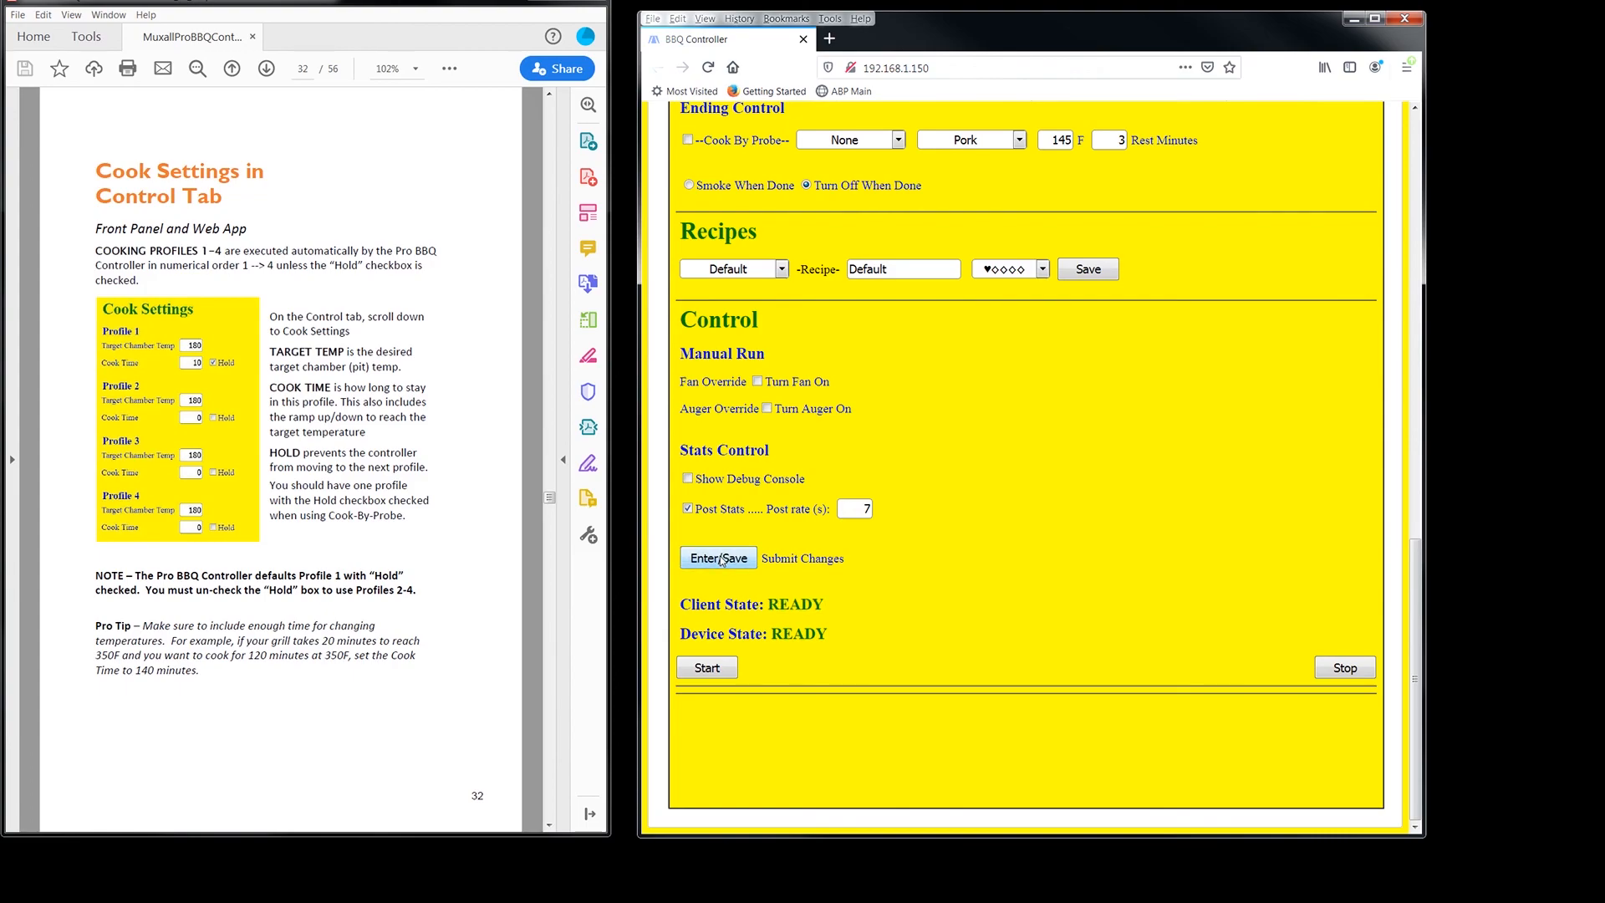
scroll(939, 545, up, 6)
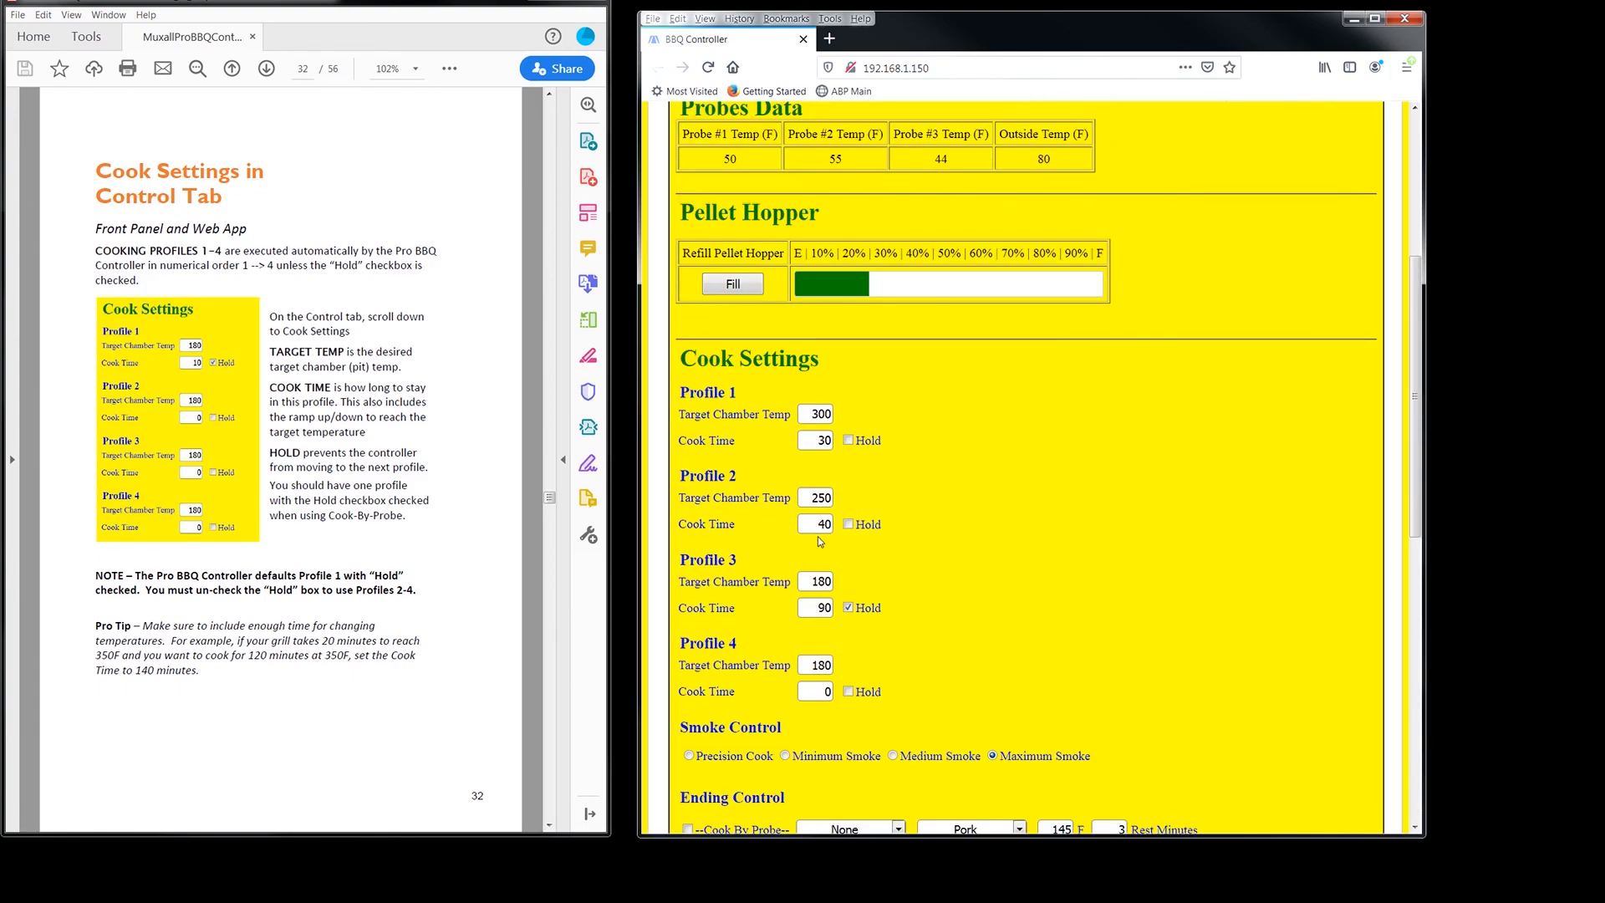
scroll(927, 500, up, 1)
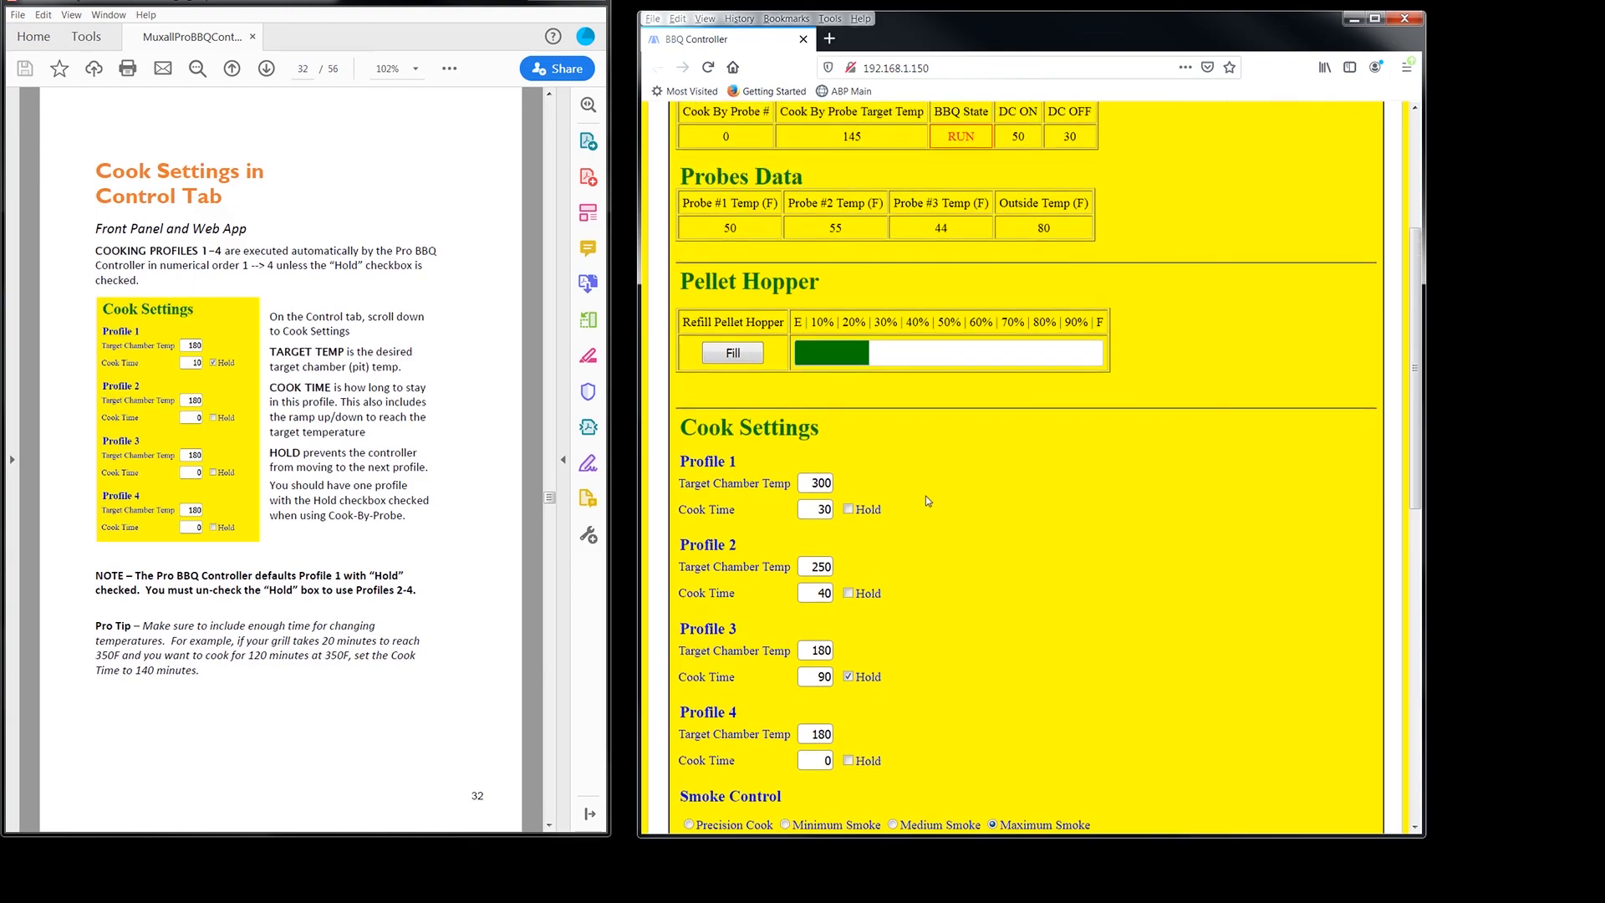